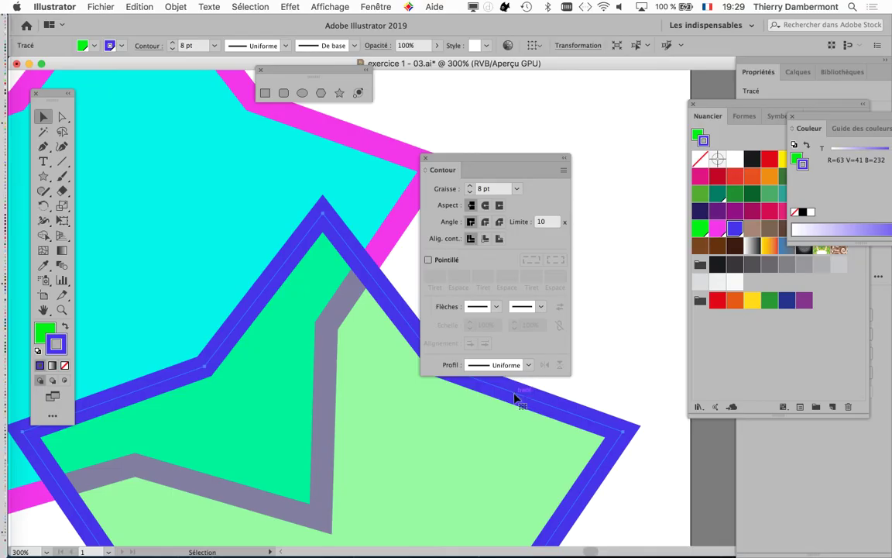
Move the Stroke panel aside and zoom out to see the whole green star.
drag(494, 162, 562, 114)
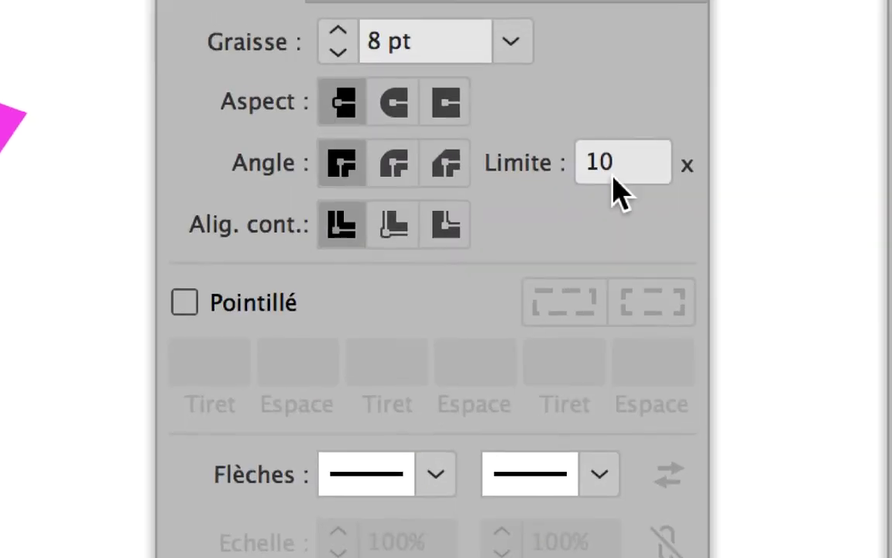
click(598, 163)
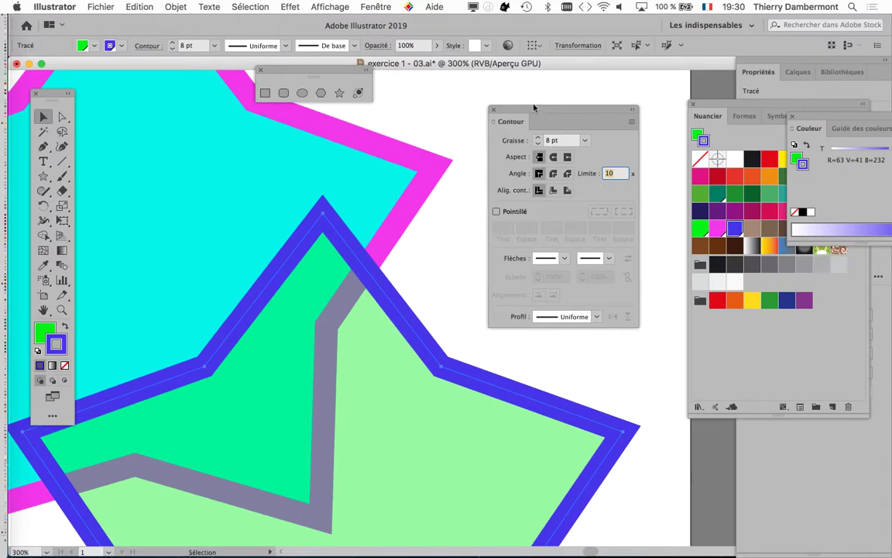
drag(533, 108, 606, 85)
key(super+minus)
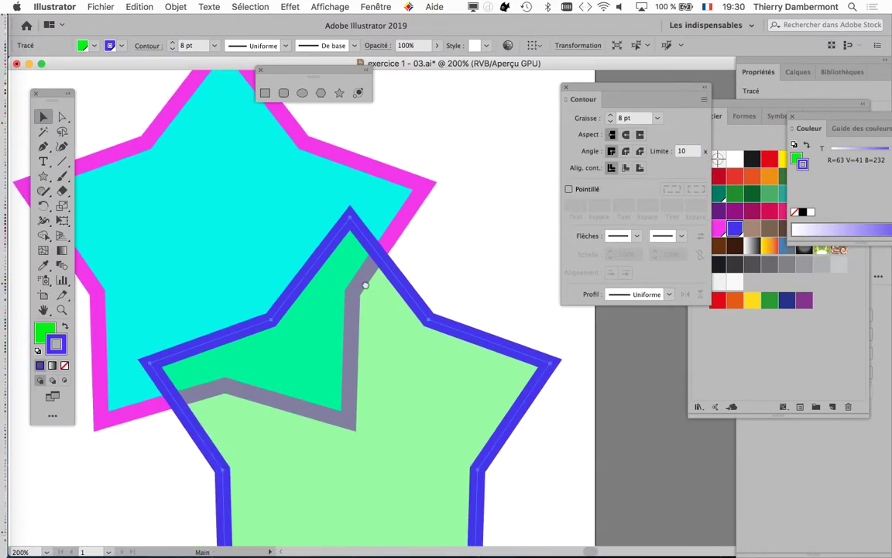
scroll(365, 285, down, 5)
scroll(237, 129, left, 3)
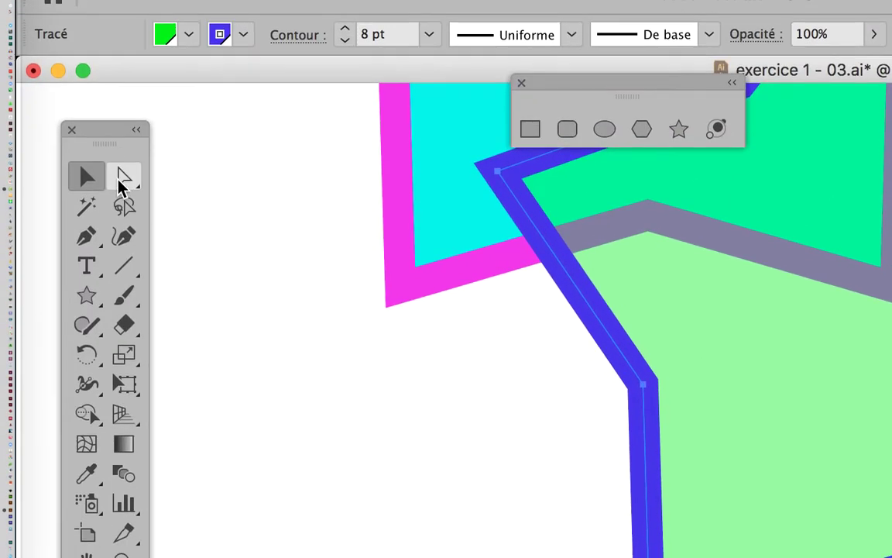
With the Direct Selection tool, drag the star's bottom-left anchor down and left.
click(124, 179)
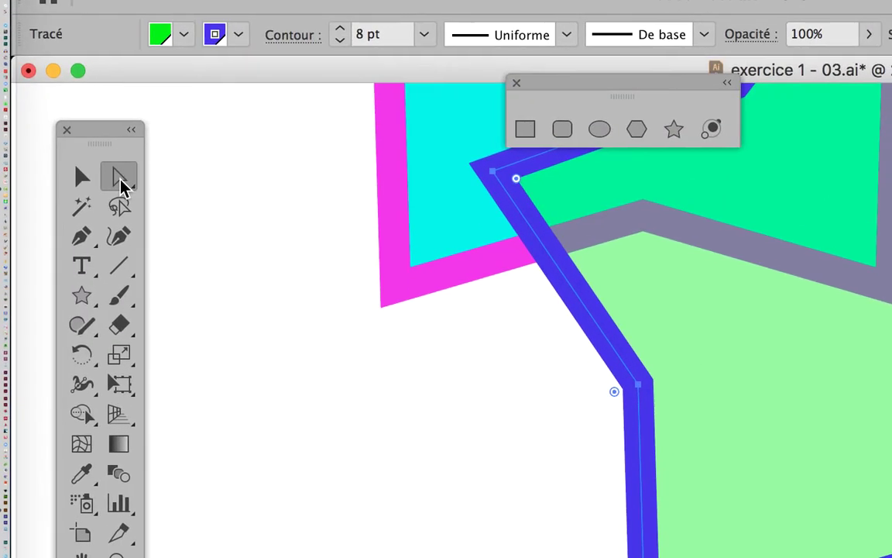
click(124, 181)
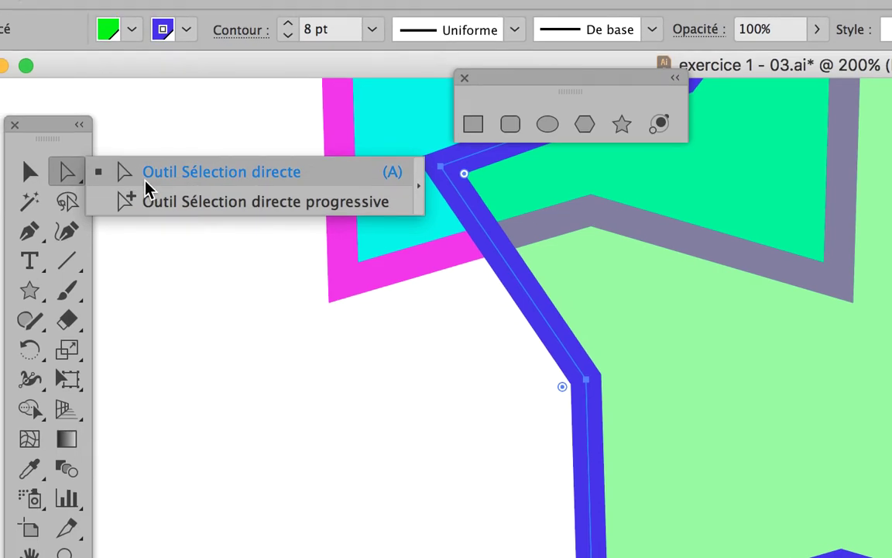
click(147, 180)
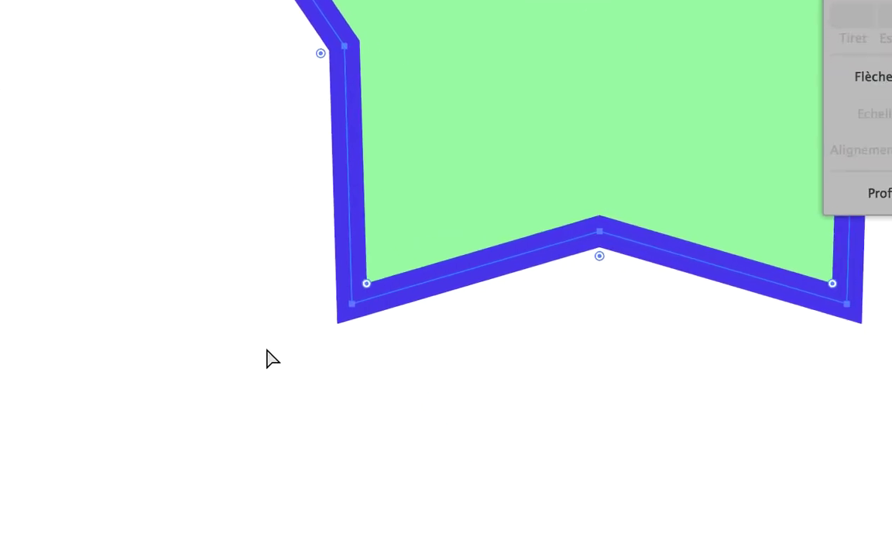
click(268, 358)
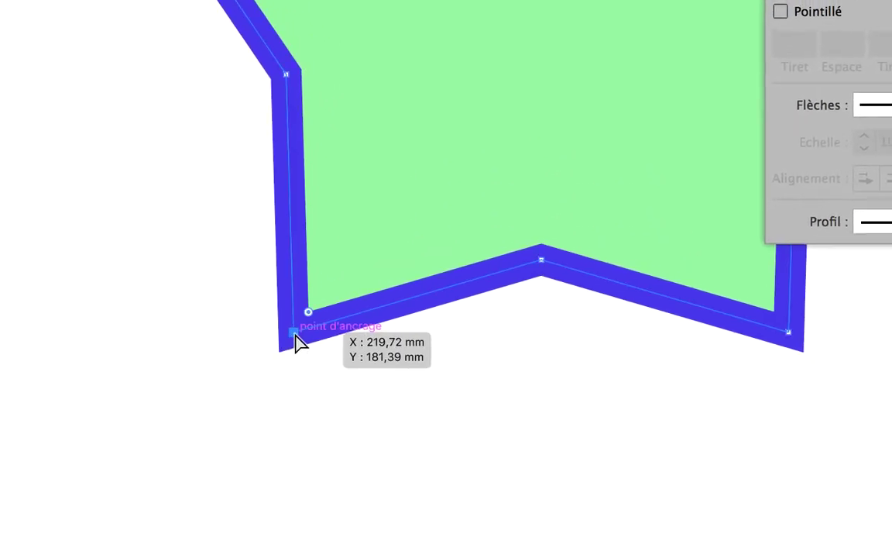
click(295, 334)
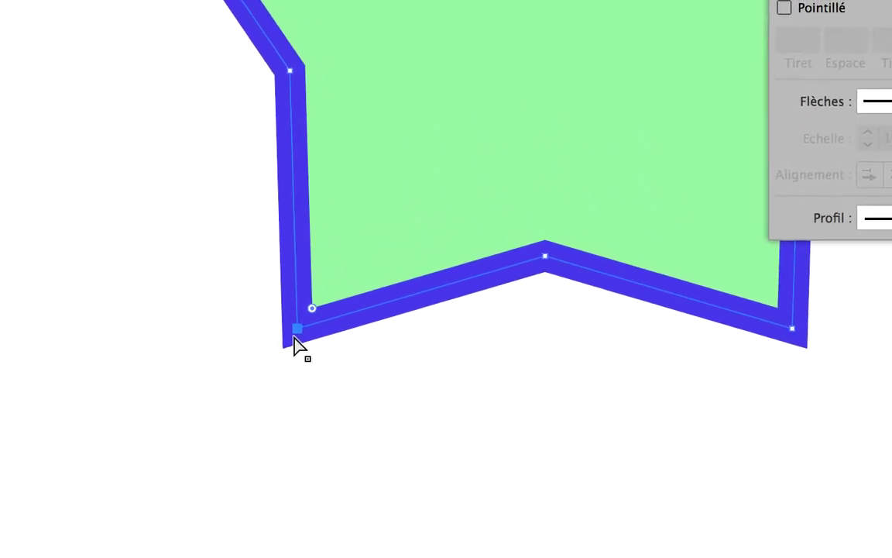
click(295, 337)
drag(295, 341, 265, 377)
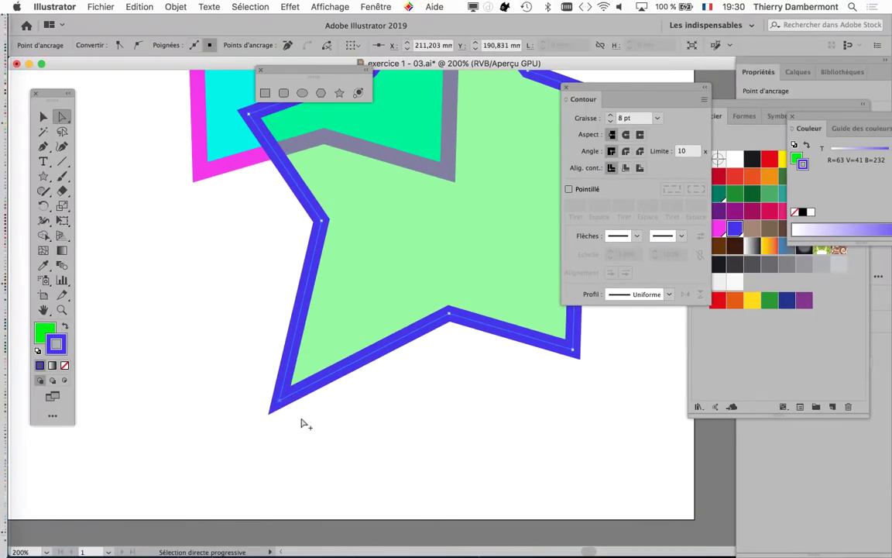
scroll(304, 422, down, 1)
scroll(452, 409, left, 5)
scroll(509, 416, up, 2)
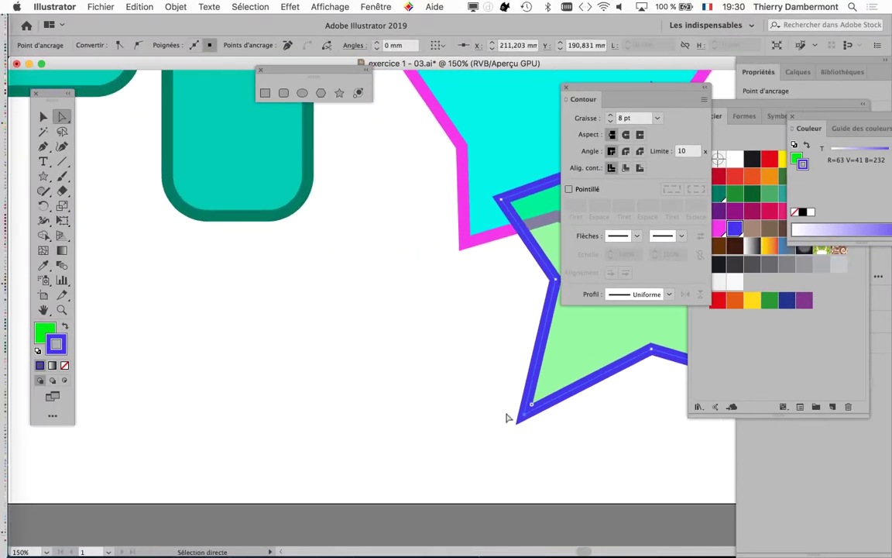
Stretch the bottom-left corner far left into a spike, trying round and bevel joins before keeping the miter join.
drag(525, 418, 233, 348)
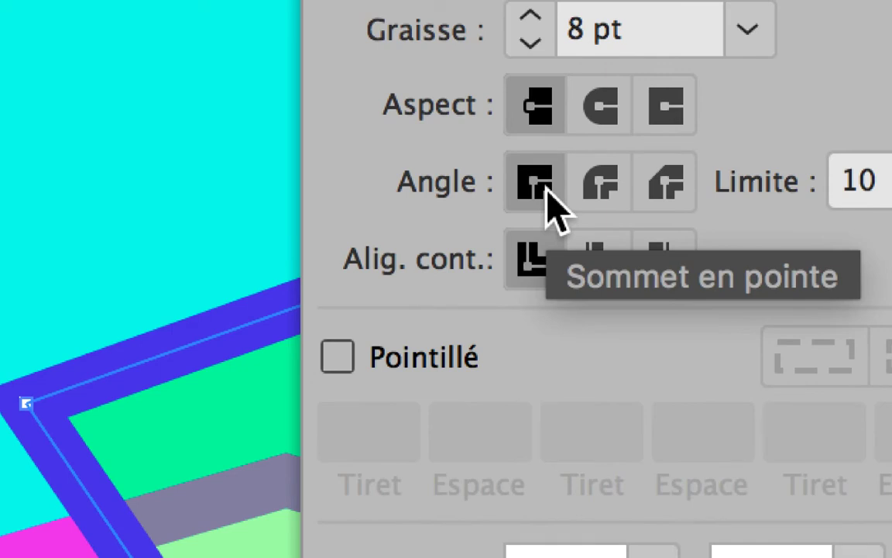
click(556, 184)
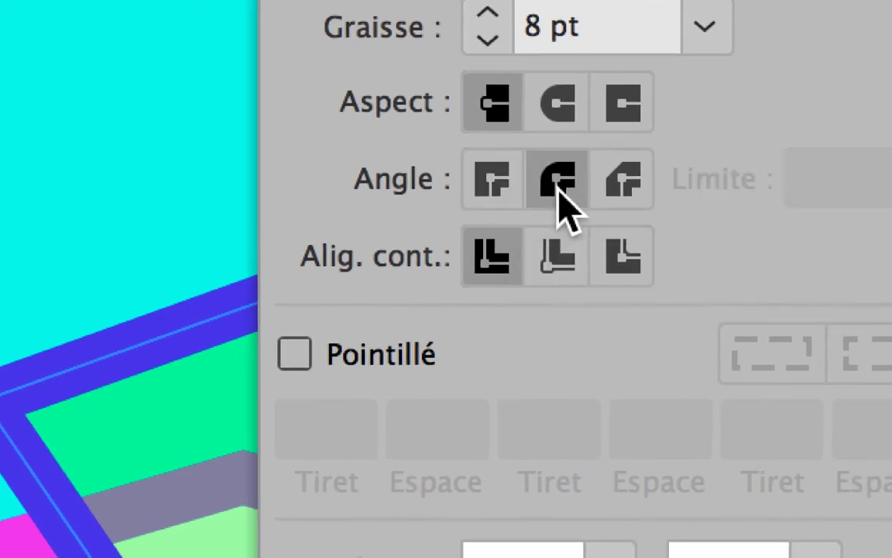
click(573, 192)
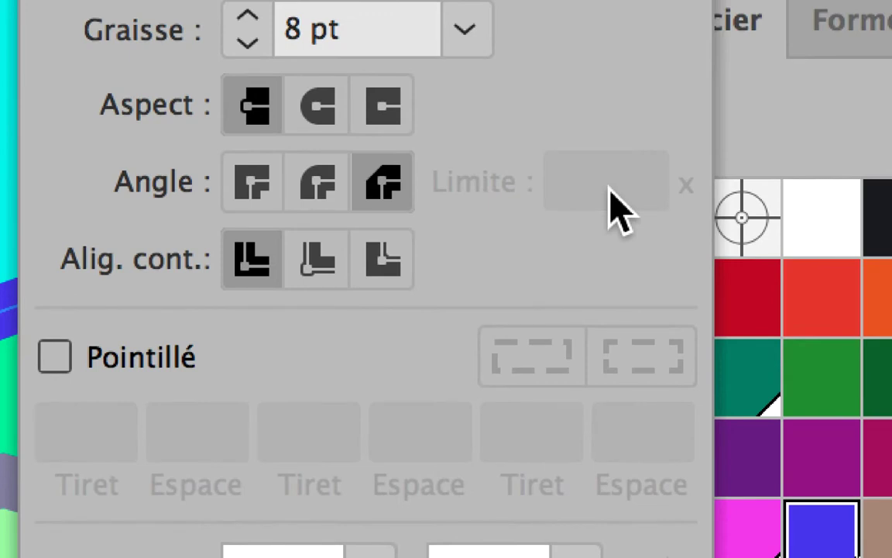
click(254, 186)
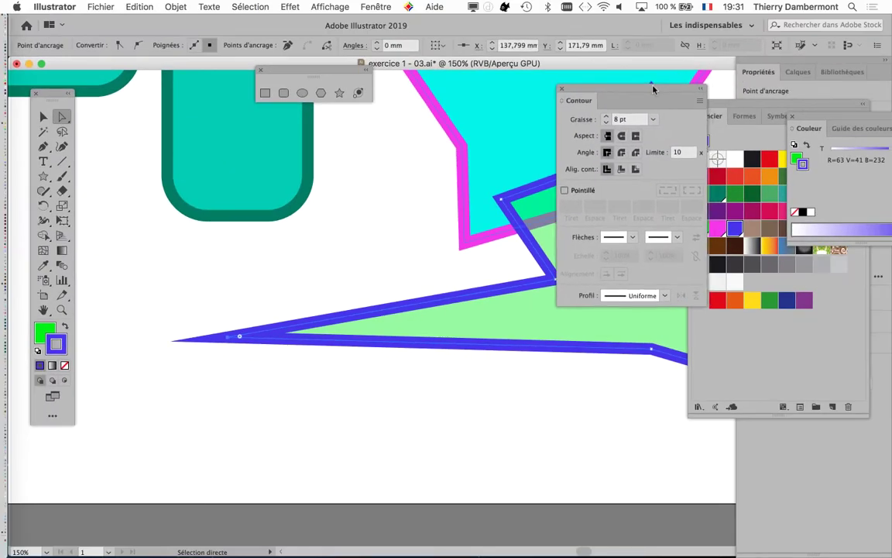
drag(665, 88, 396, 219)
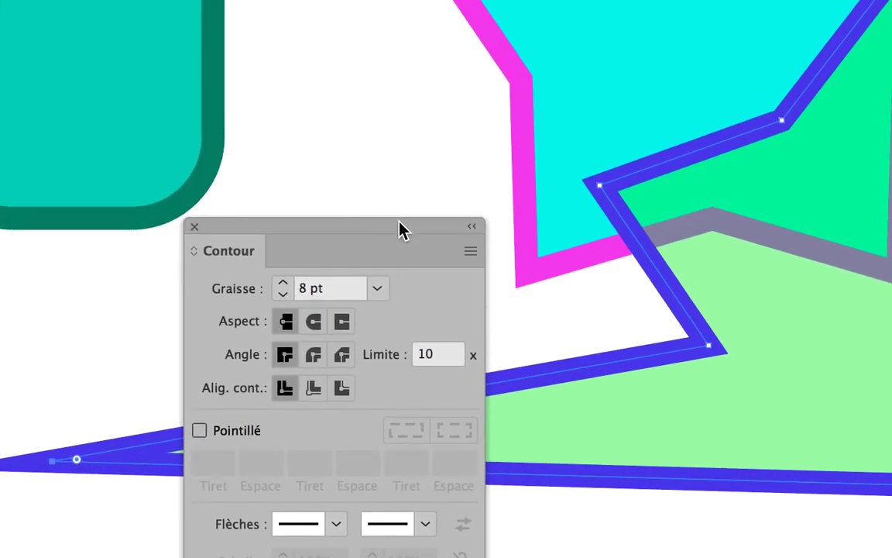
drag(396, 240, 349, 280)
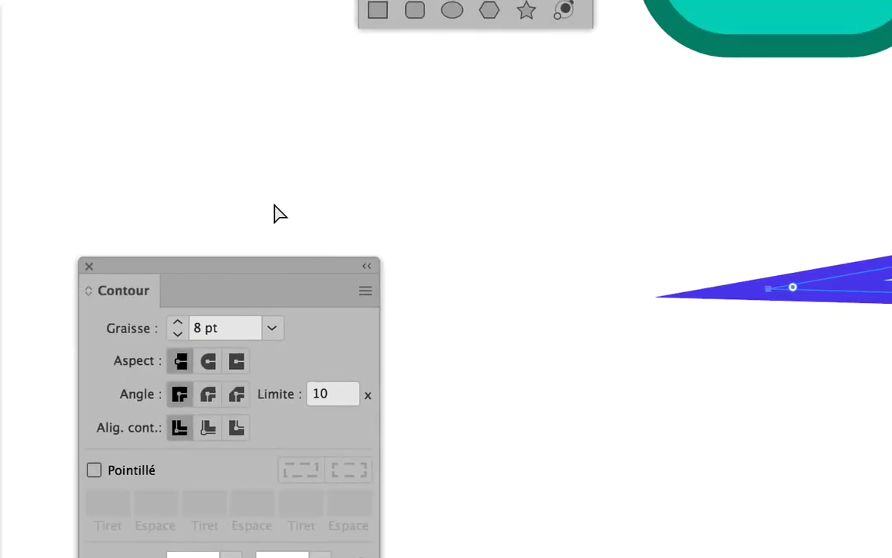
drag(275, 213, 359, 199)
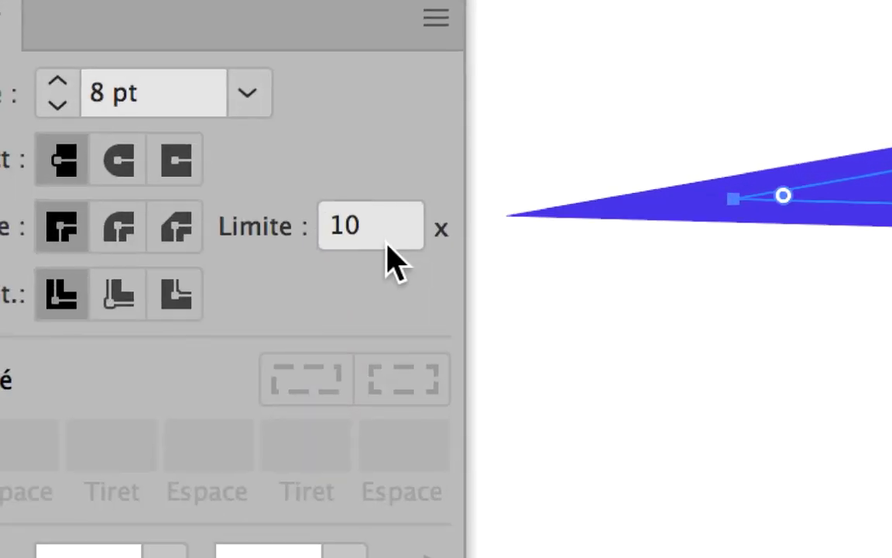
Set the stroke miter limit to 2, then try a limit of 1.
click(381, 238)
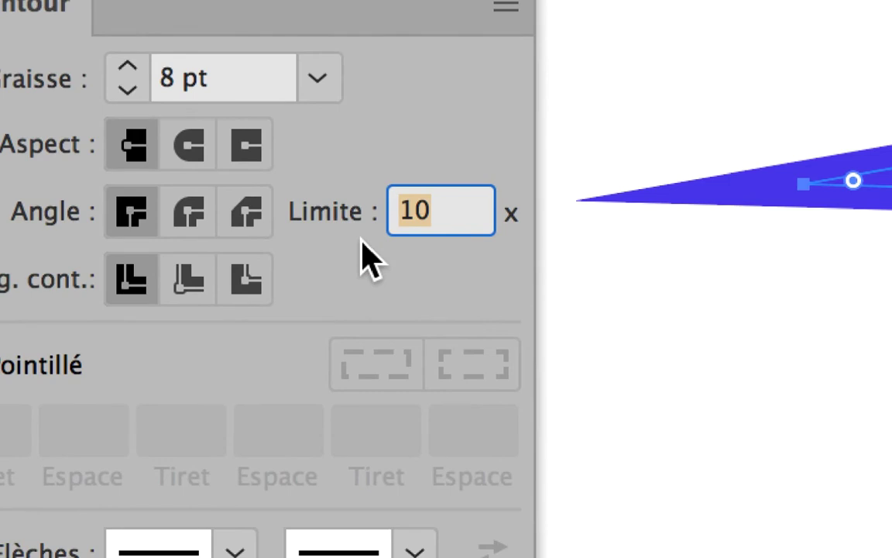
text(2)
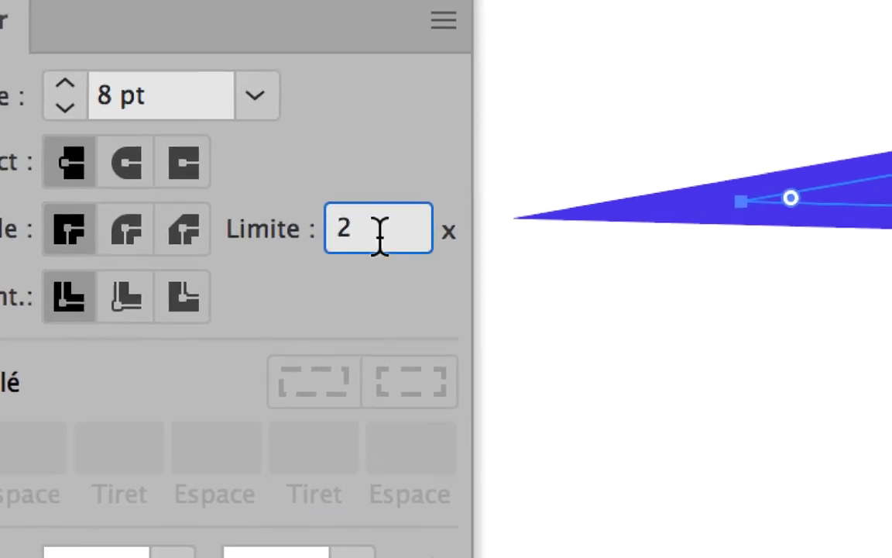
key(Tab)
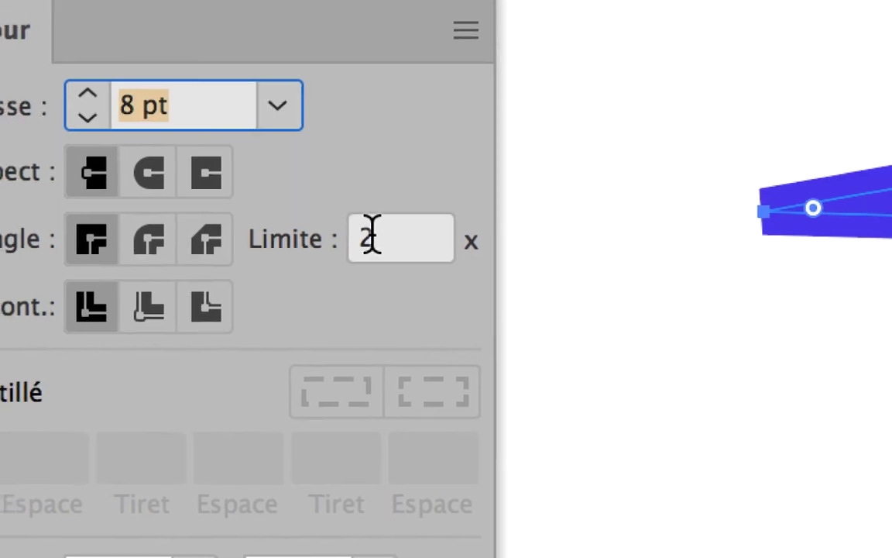
click(374, 232)
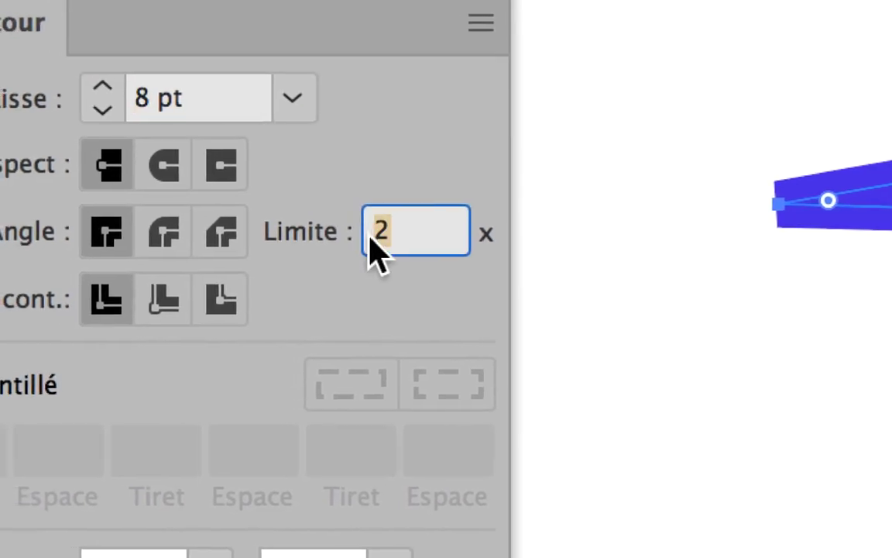
text(1)
key(Tab)
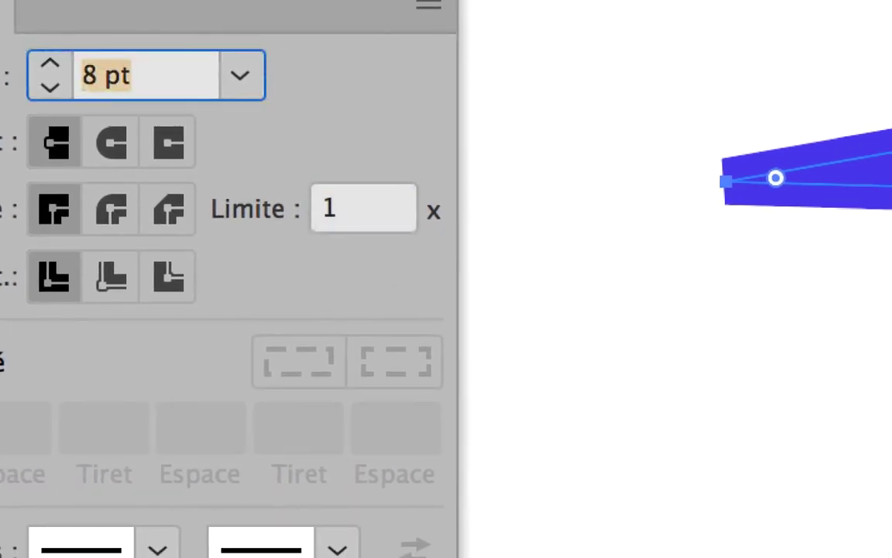
Try a miter limit of 3, then settle back on 2.
click(369, 236)
text(3)
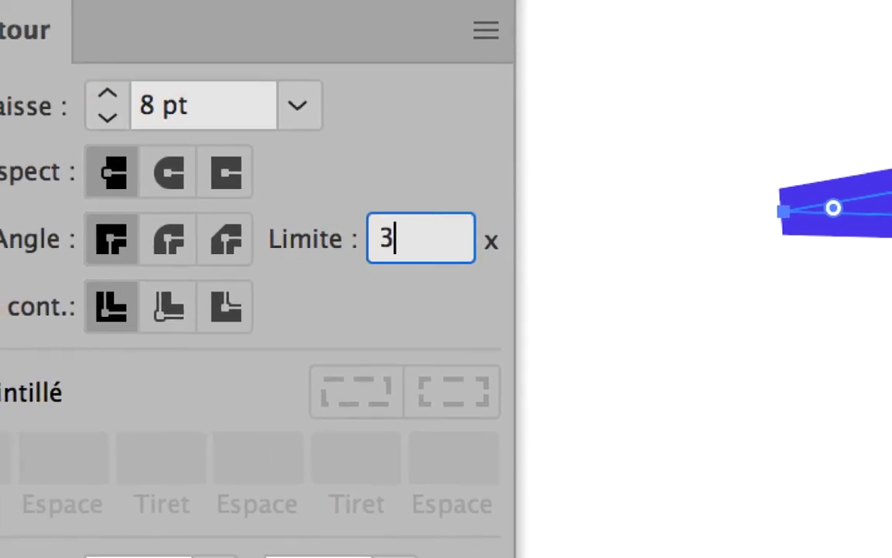
key(Tab)
click(370, 234)
text(2)
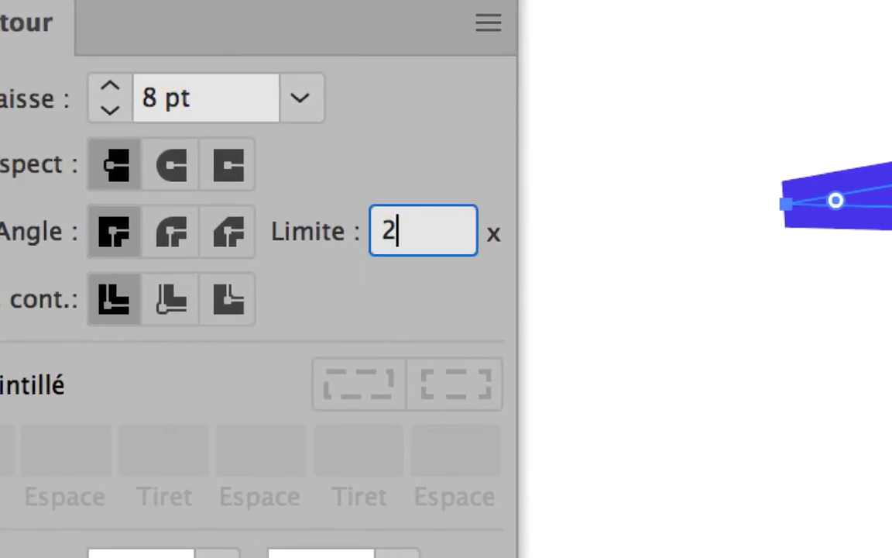
key(Tab)
click(377, 233)
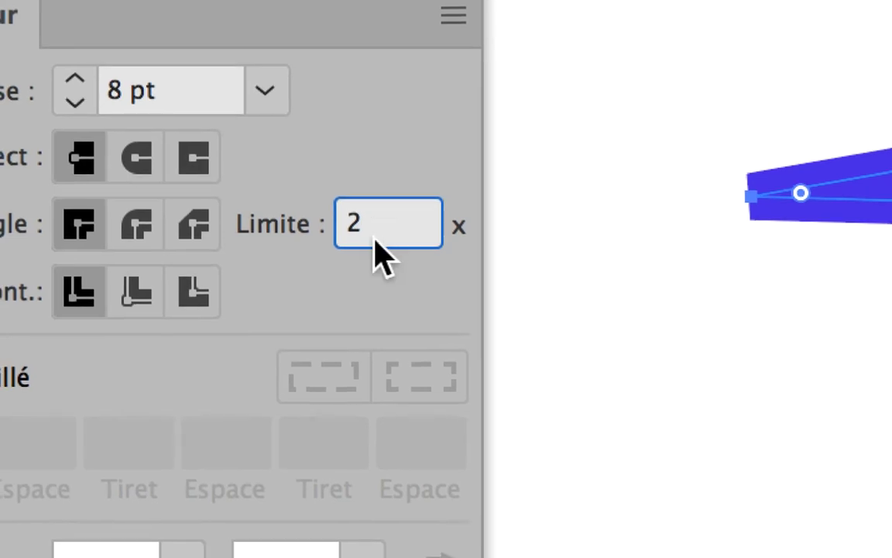
key(Tab)
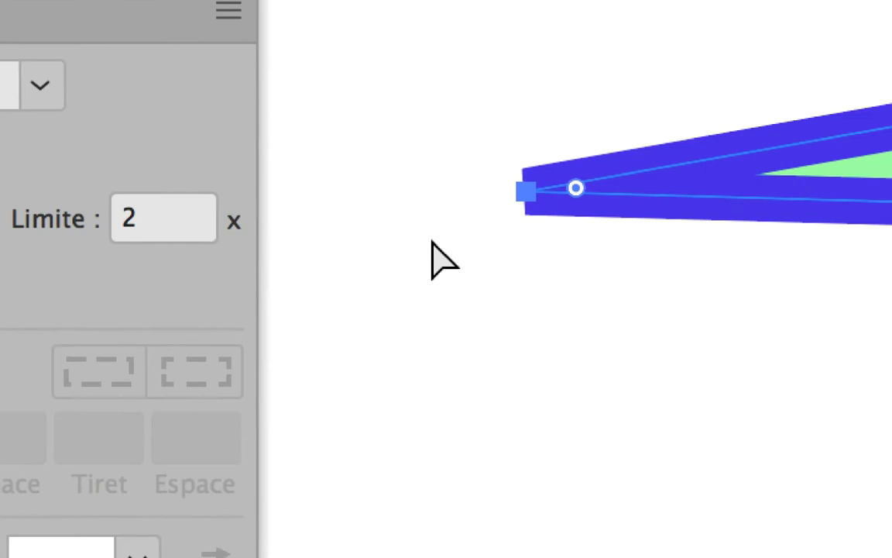
Deselect to check the flattened tip, then reposition the spike's end anchor point.
click(436, 247)
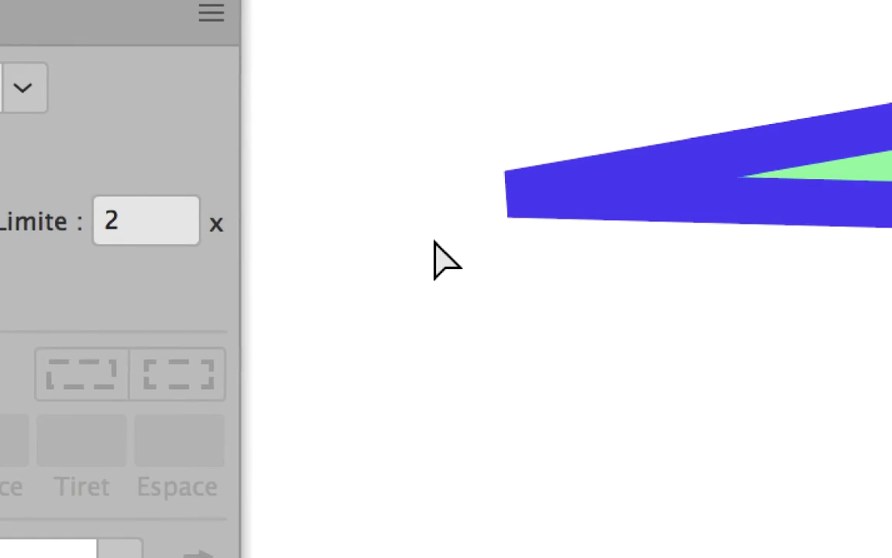
mouse_move(448, 231)
mouse_down()
mouse_move(474, 229)
mouse_move(353, 235)
mouse_up()
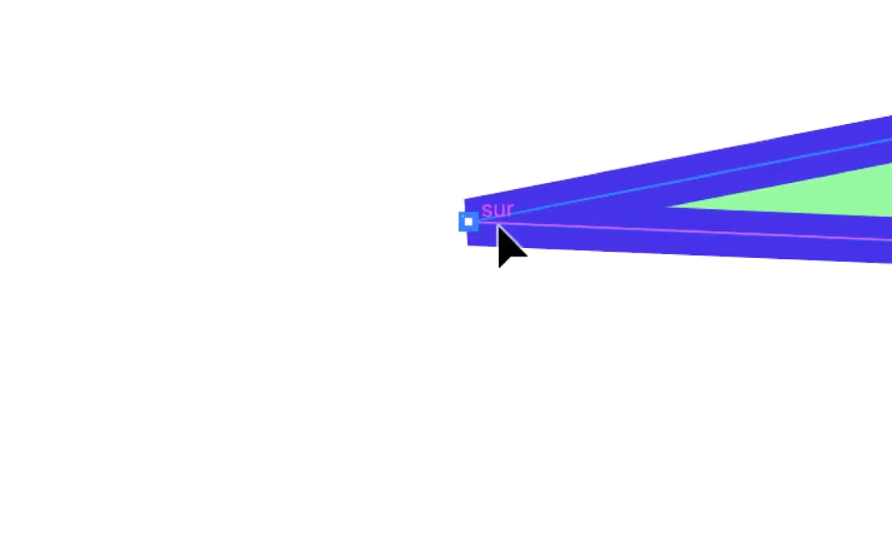
drag(522, 230, 582, 243)
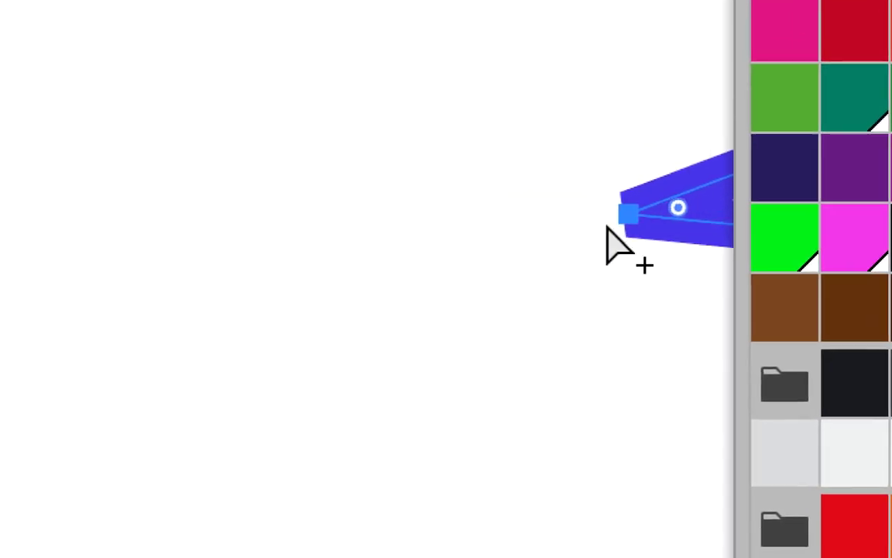
Pull the star's lower-left corner anchor down and left in small increments.
scroll(607, 240, down, 3)
scroll(607, 240, down, 2)
mouse_move(587, 224)
mouse_down()
mouse_move(481, 250)
mouse_move(540, 245)
mouse_up()
scroll(540, 256, up, 1)
scroll(540, 252, up, 2)
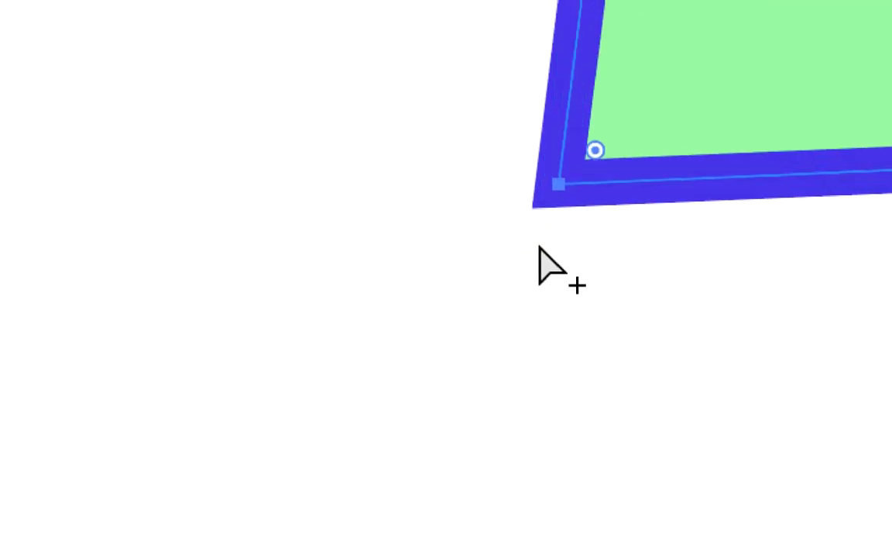
drag(546, 234, 527, 255)
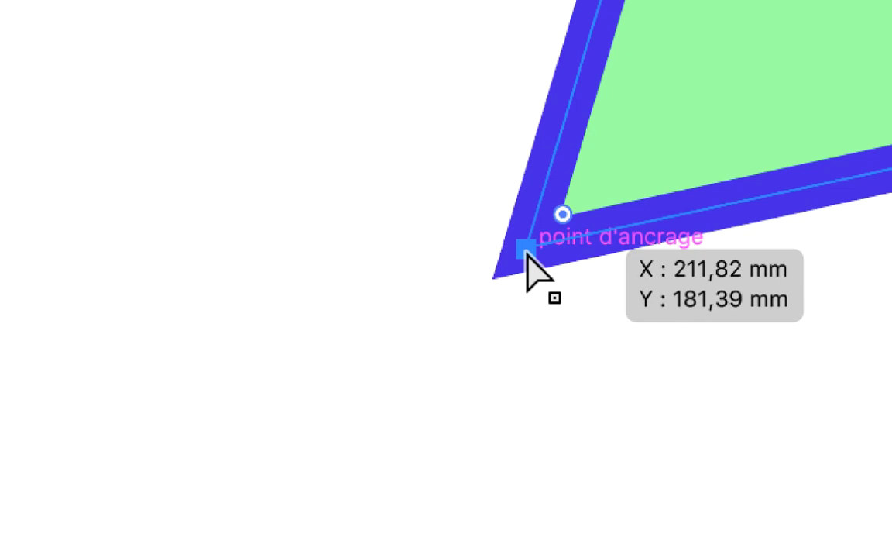
mouse_move(526, 252)
mouse_down()
mouse_move(518, 264)
mouse_move(524, 256)
mouse_up()
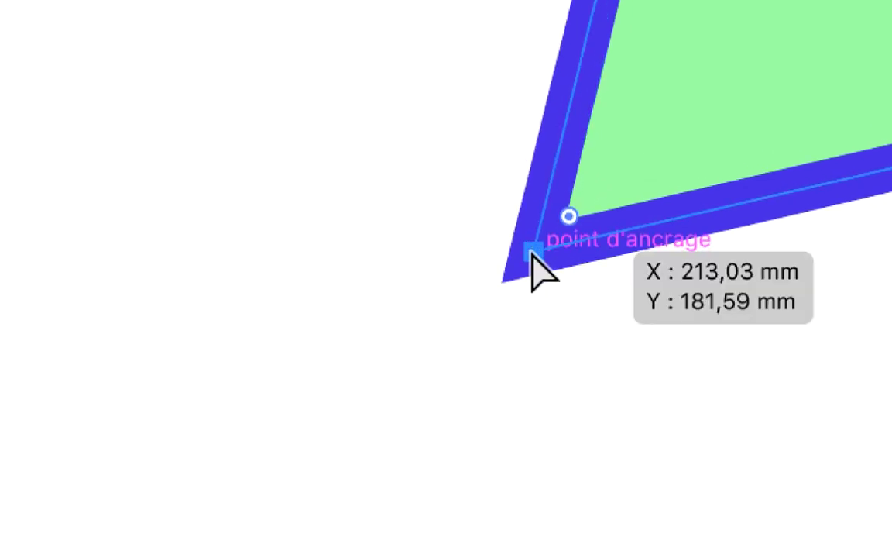
mouse_move(529, 253)
mouse_down()
mouse_move(525, 264)
mouse_move(528, 245)
mouse_move(531, 258)
mouse_up()
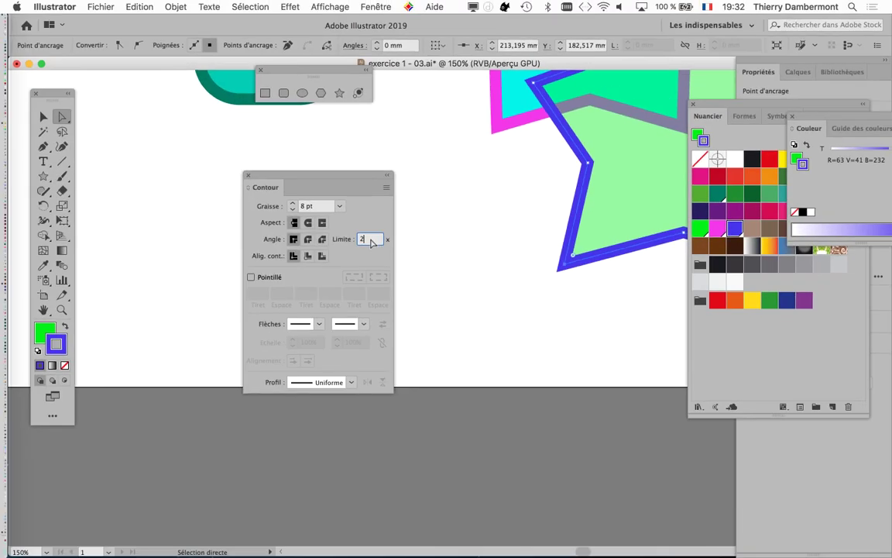
mouse_move(332, 174)
mouse_down()
mouse_move(279, 178)
mouse_move(230, 162)
mouse_up()
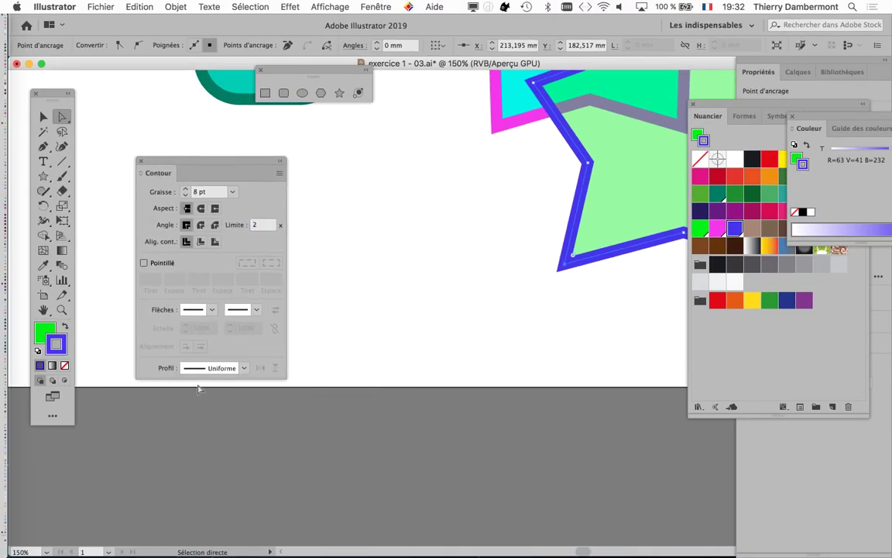